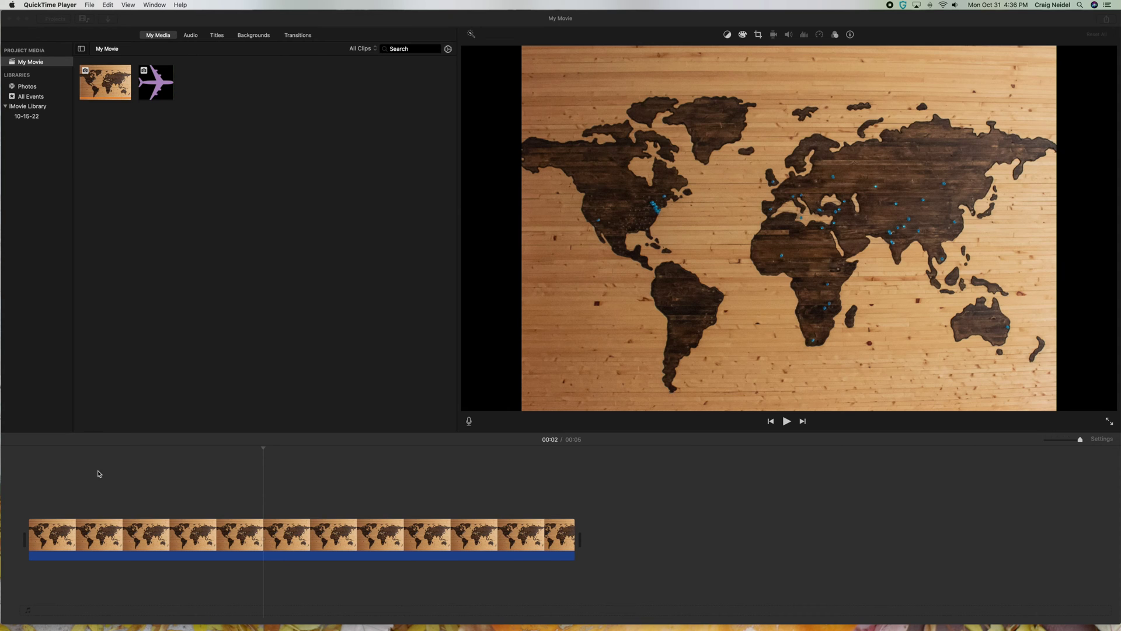
Step: Select the world map clip, then preview the purple plane clip from My Media
left_click(178, 576)
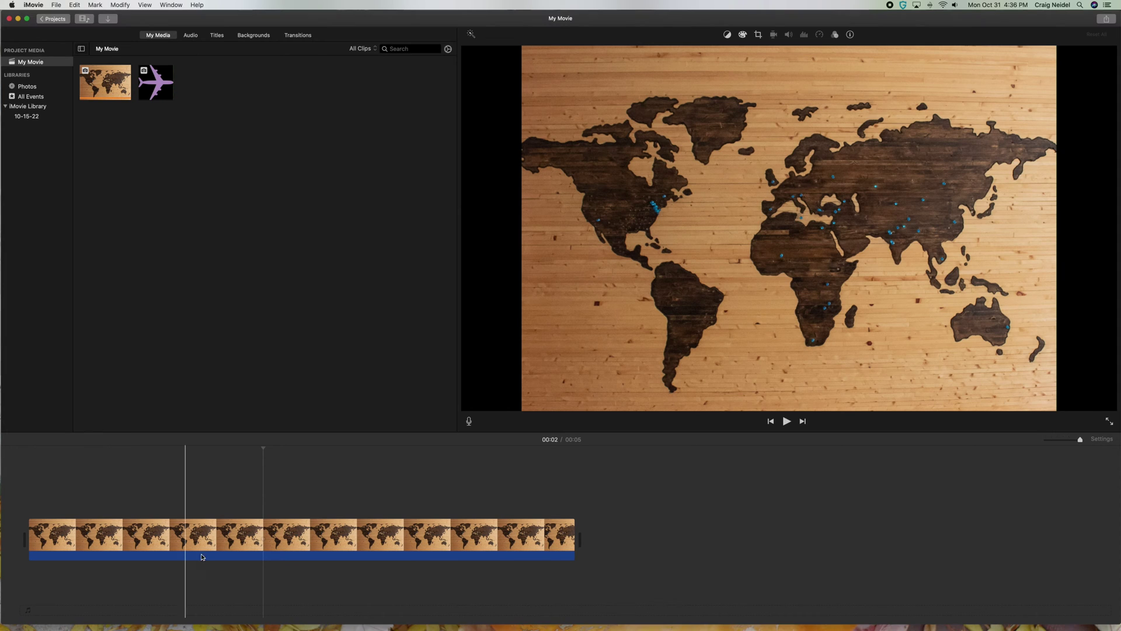
left_click(562, 535)
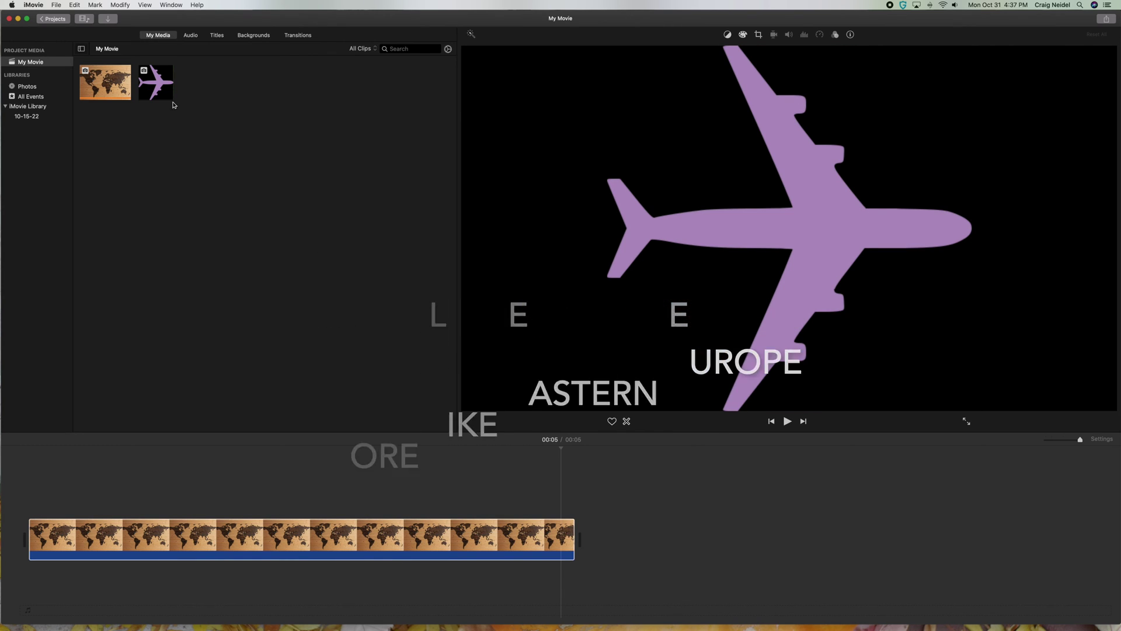
left_click(161, 86)
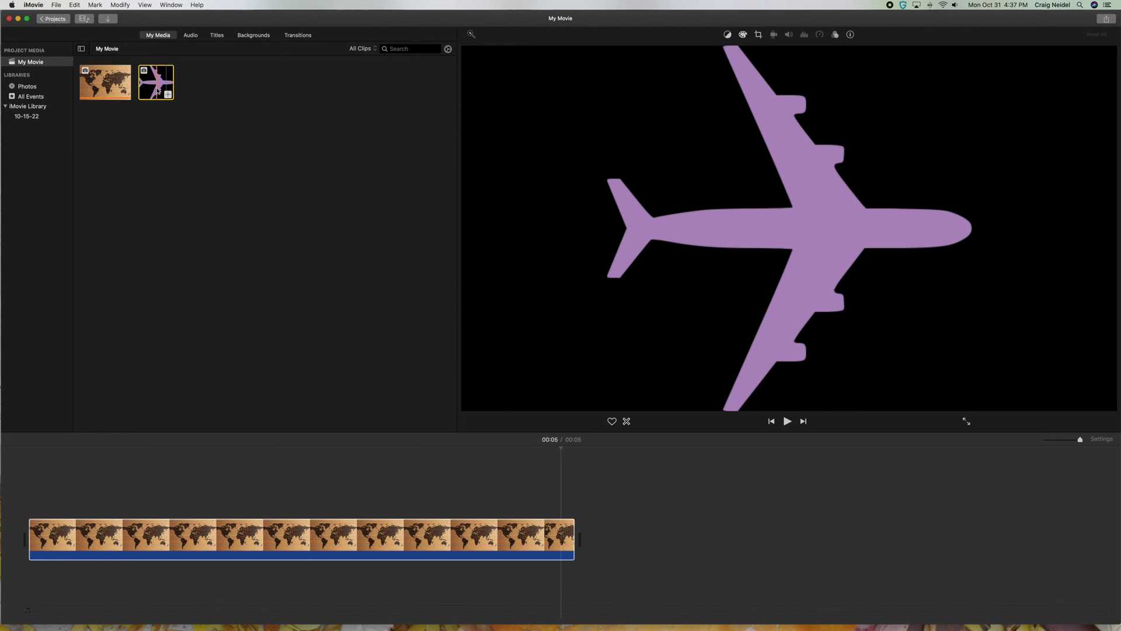
Step: Place the purple plane clip above the map clip and set its cropping style to Fit
left_click_drag(157, 91, 121, 494)
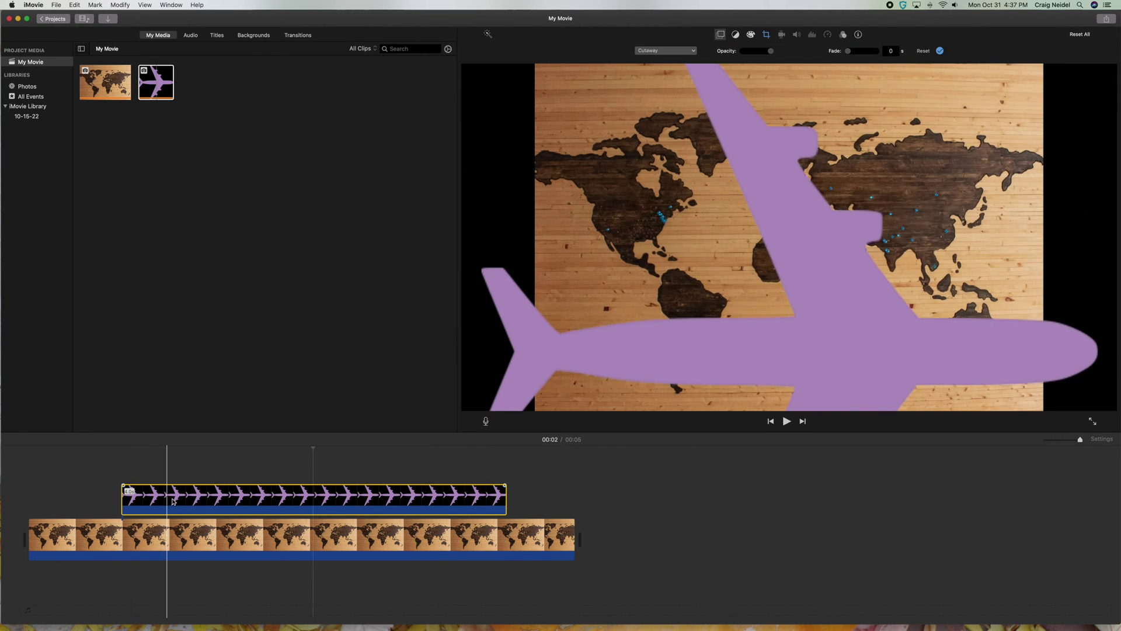
left_click(281, 508)
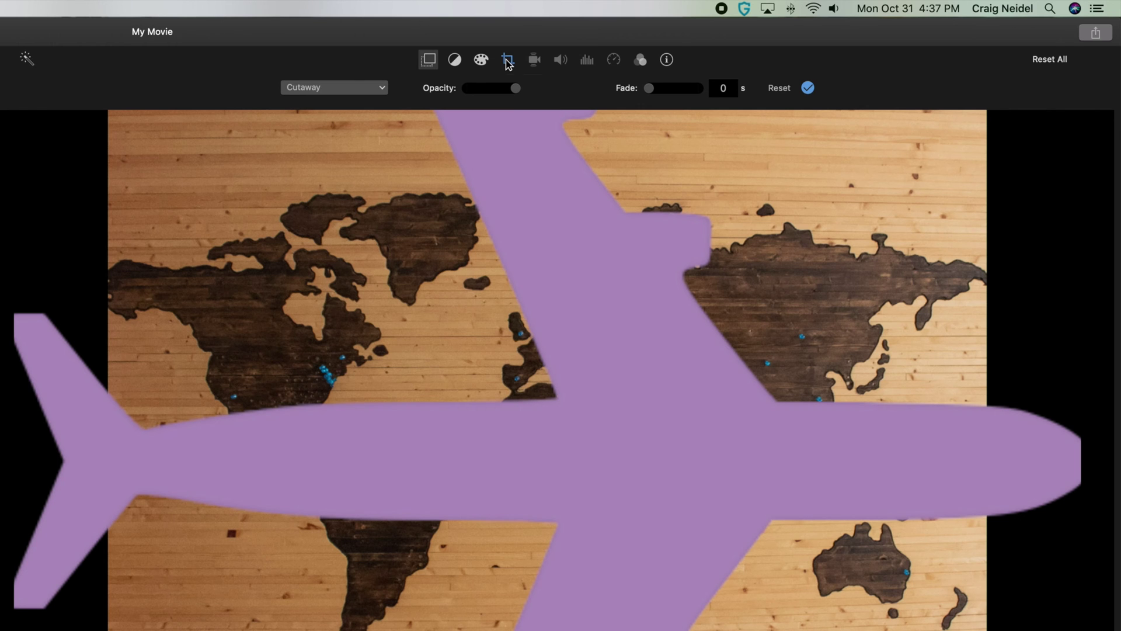
left_click(507, 60)
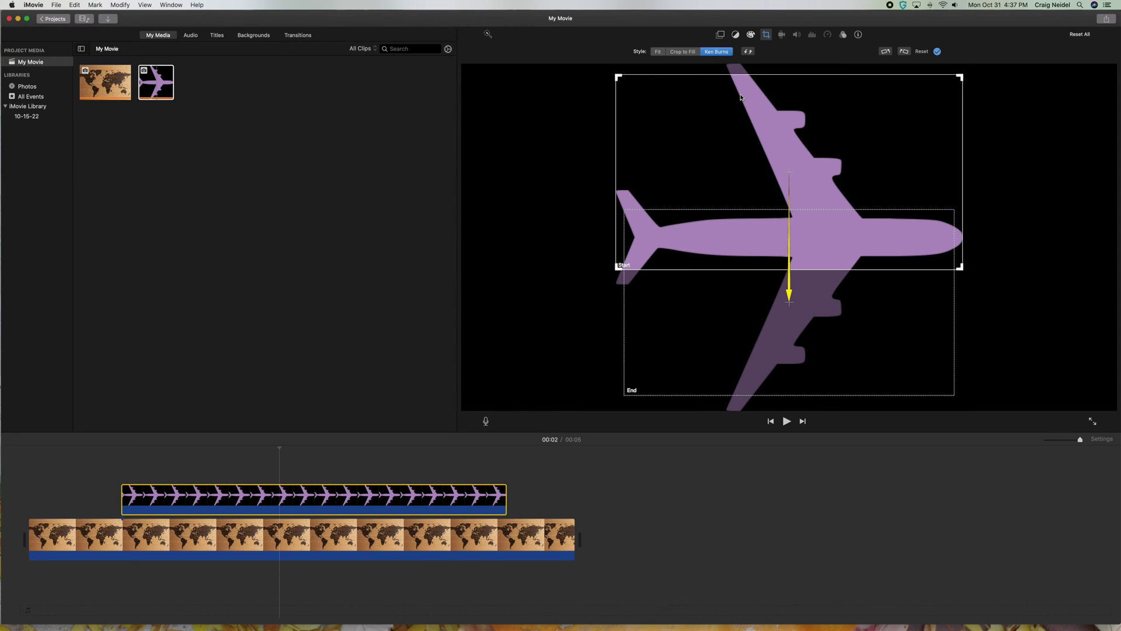
left_click(658, 52)
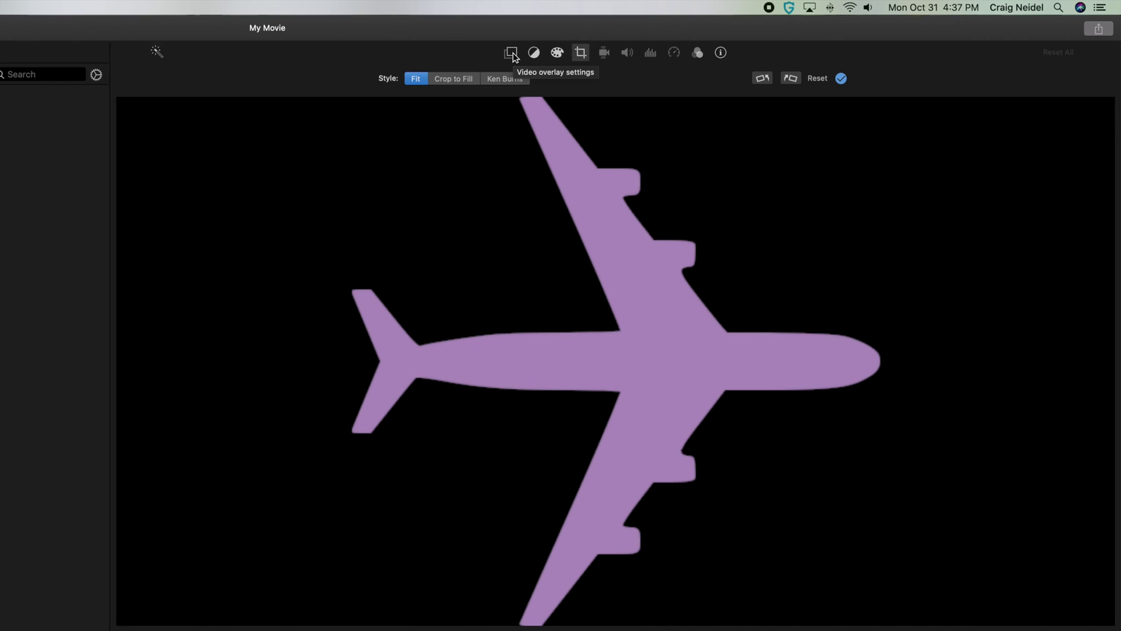
left_click(512, 53)
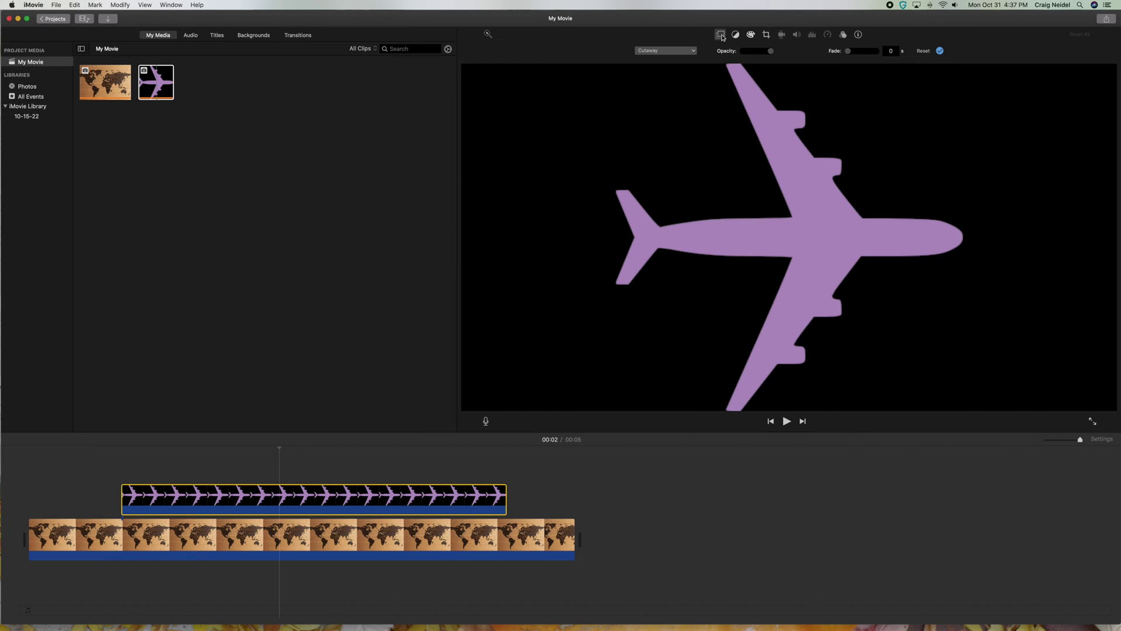
Step: Apply Picture in Picture with a 0-second dissolve and shrink the plane inset over North America
left_click(664, 52)
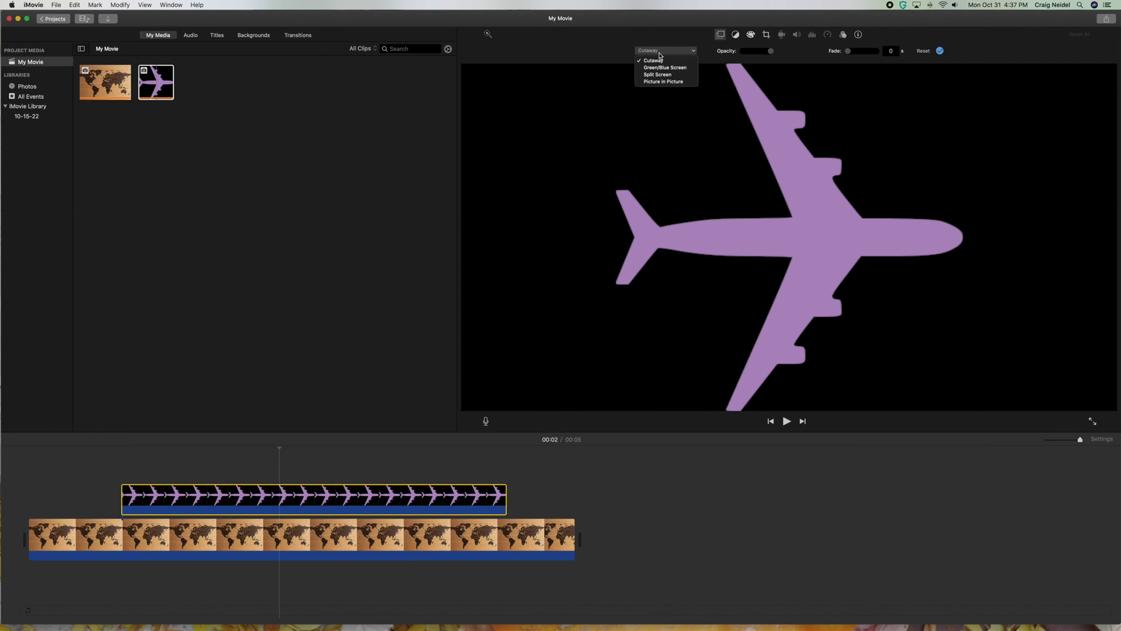
left_click(659, 82)
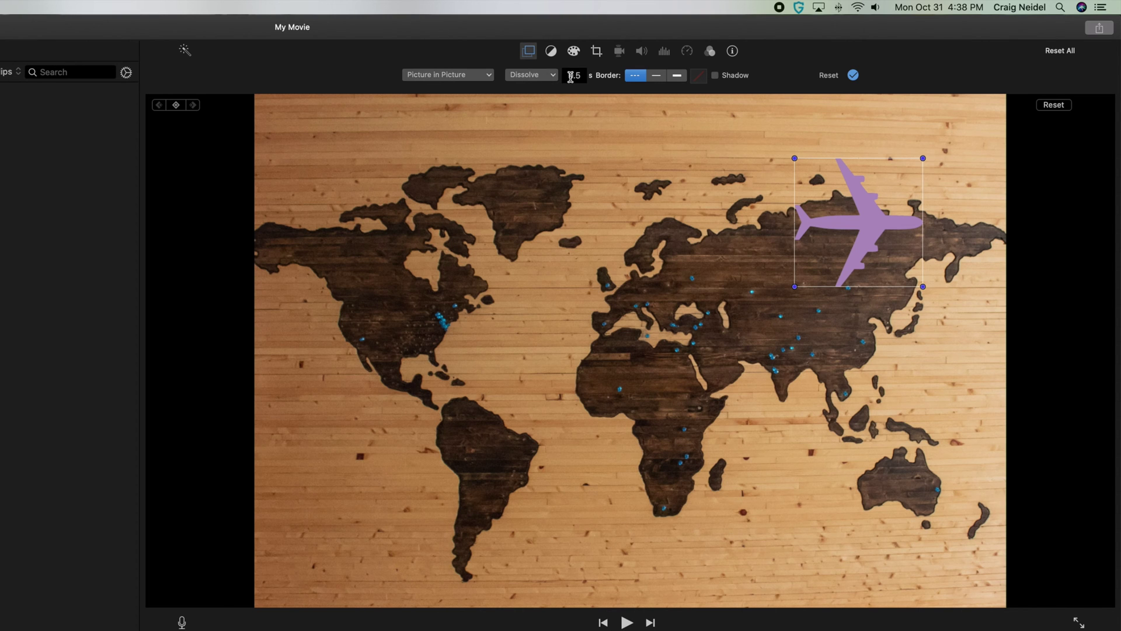
double_click(753, 54)
type("0")
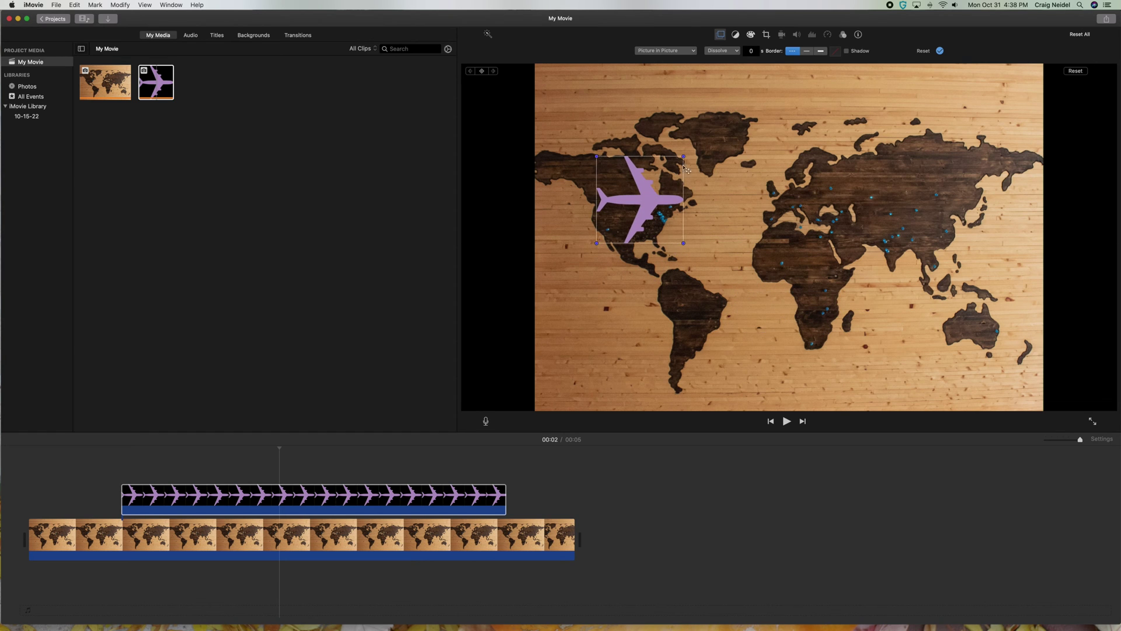
left_click_drag(683, 157, 659, 194)
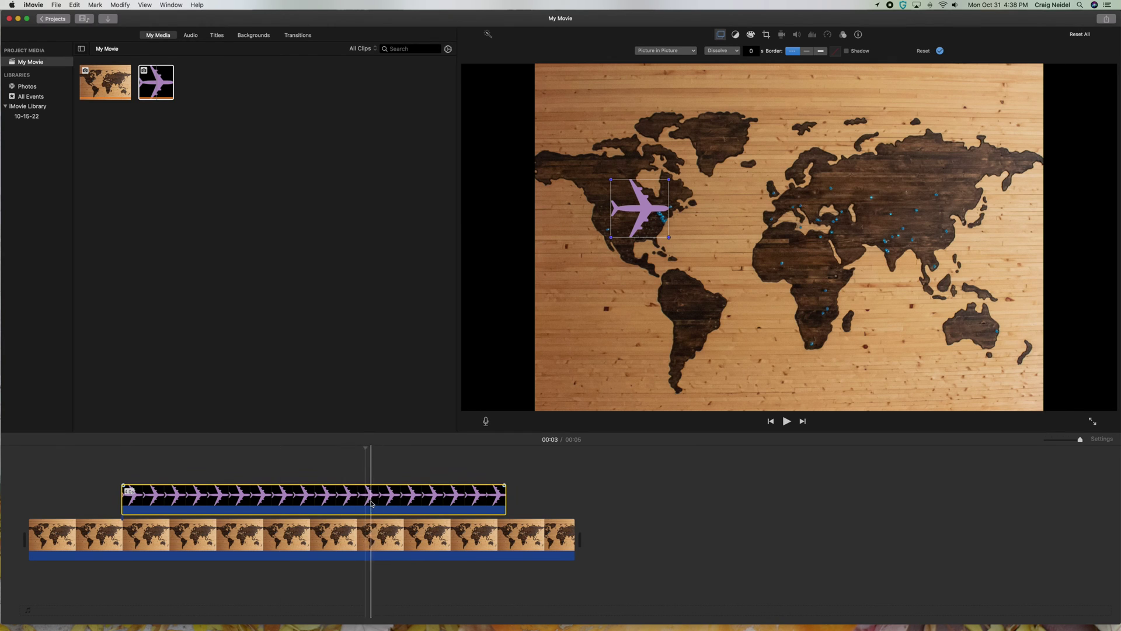
left_click(380, 534)
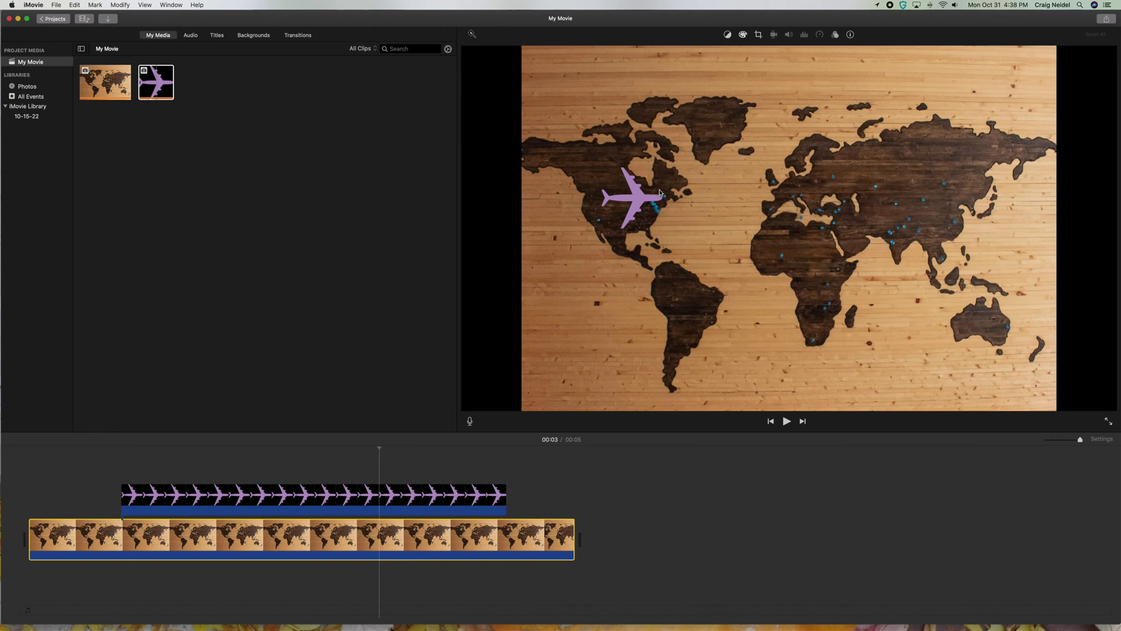
left_click(358, 501)
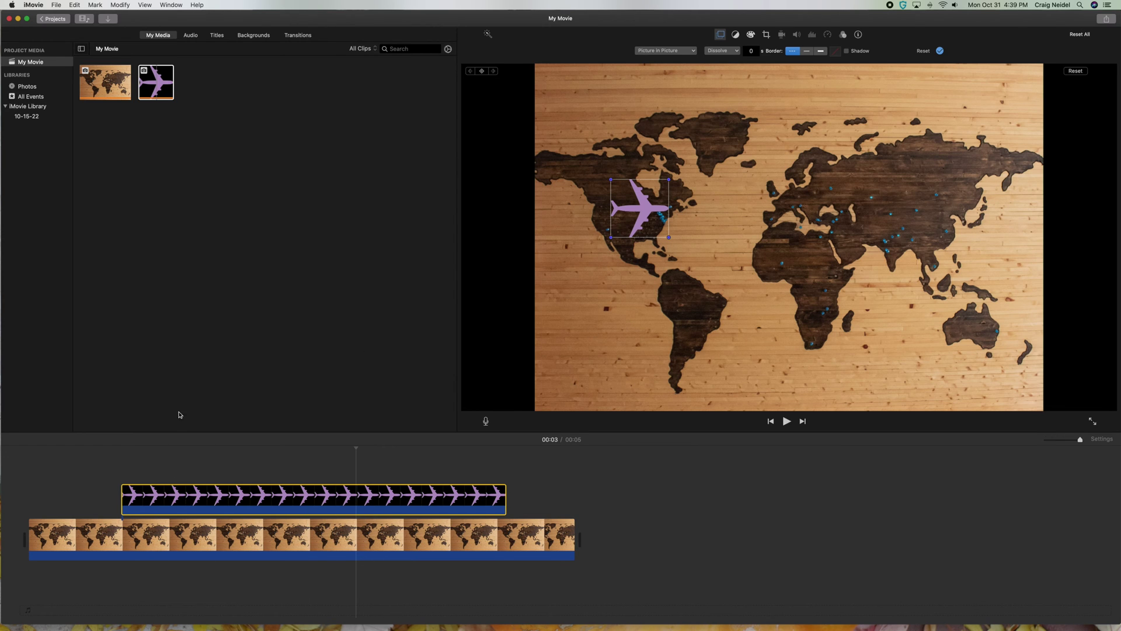
left_click(114, 467)
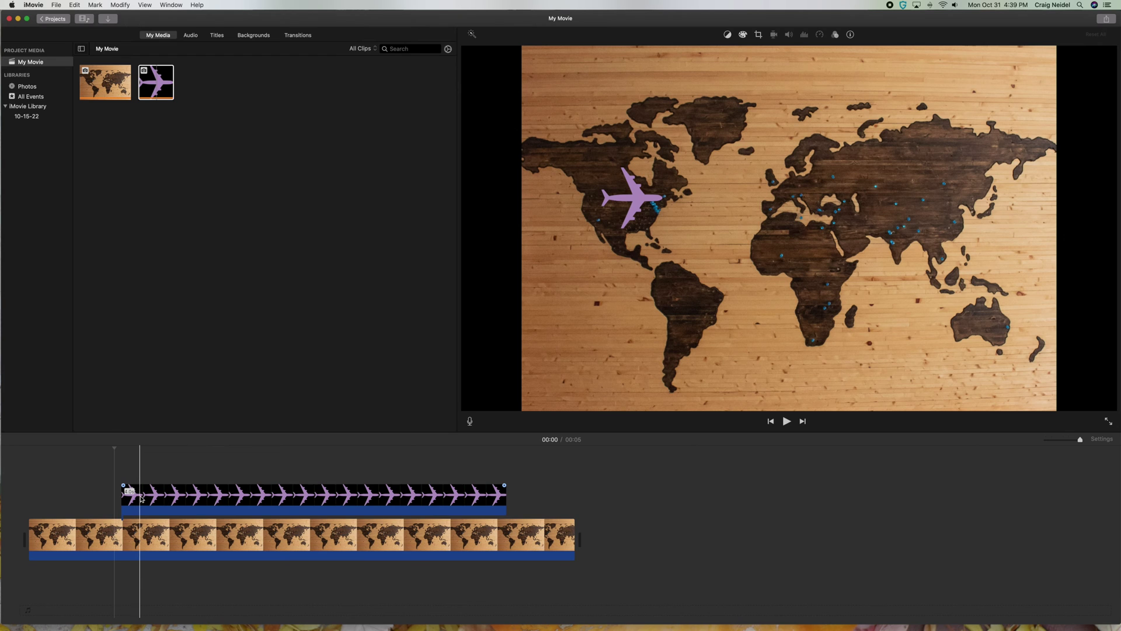
left_click(141, 498)
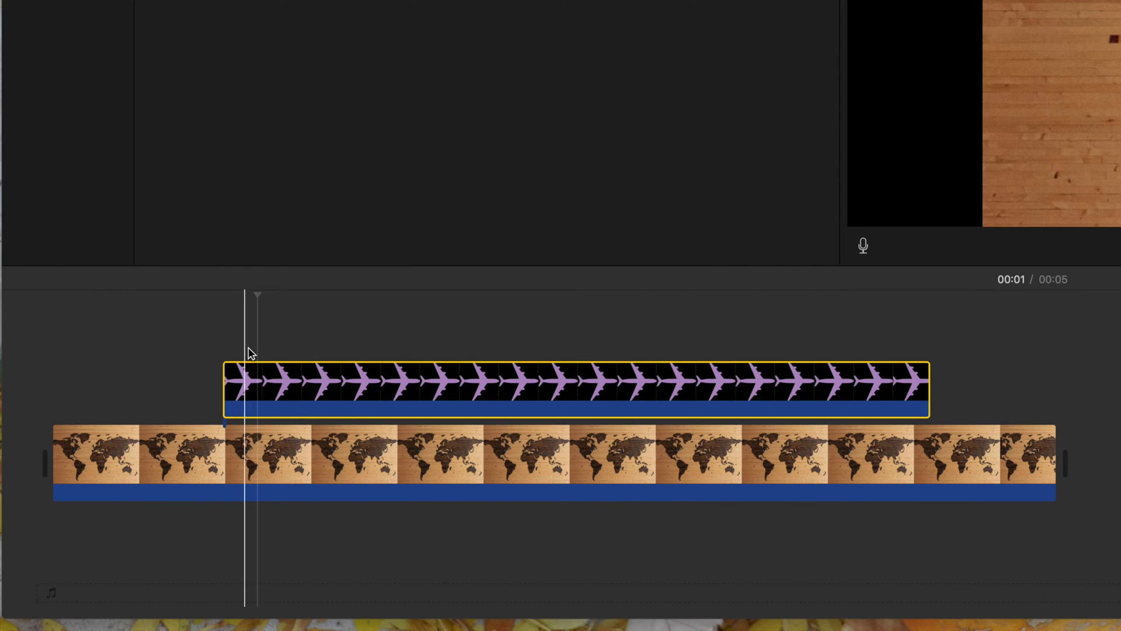
Step: Keyframe the plane over North America, then at 00:03 move it to Central Asia
mouse_move(260, 409)
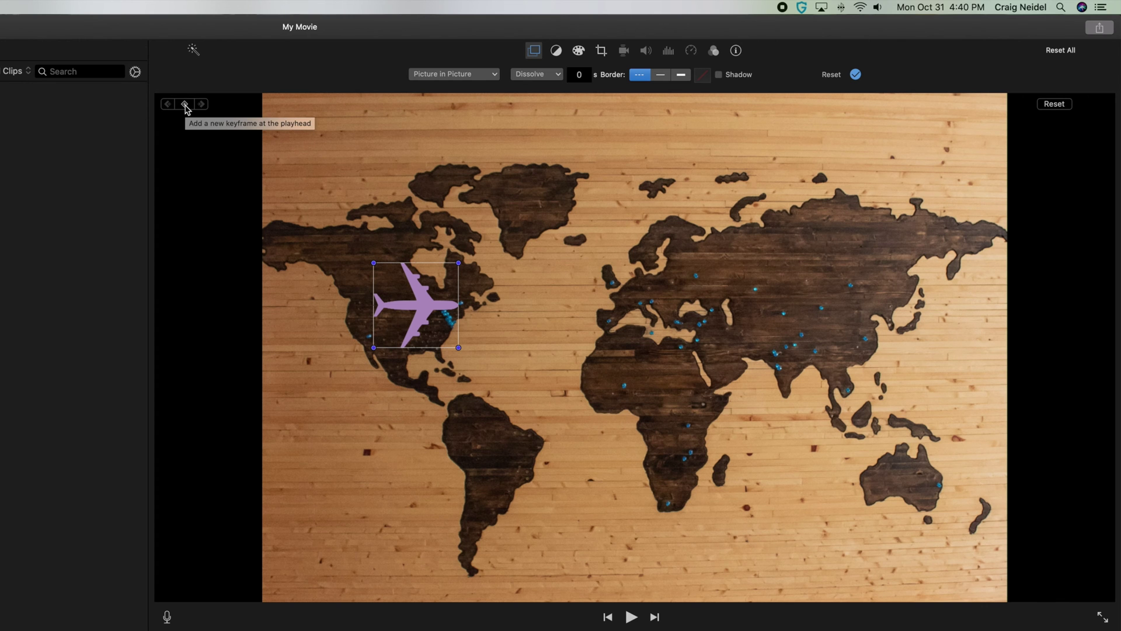
left_click(185, 106)
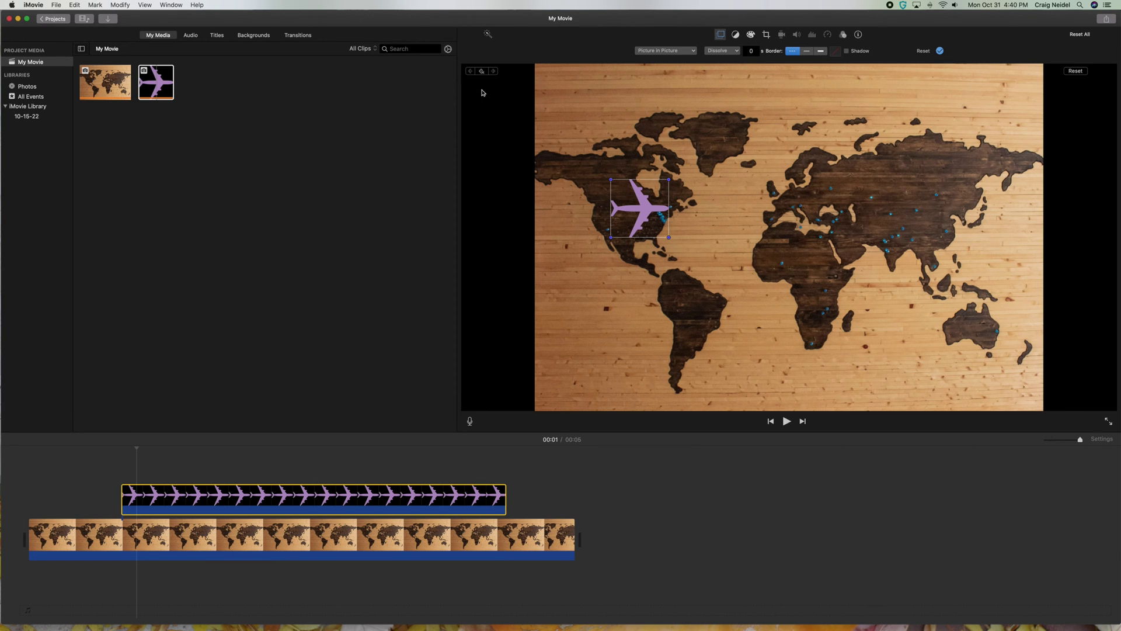
left_click(482, 72)
left_click(403, 500)
left_click_drag(644, 207, 896, 200)
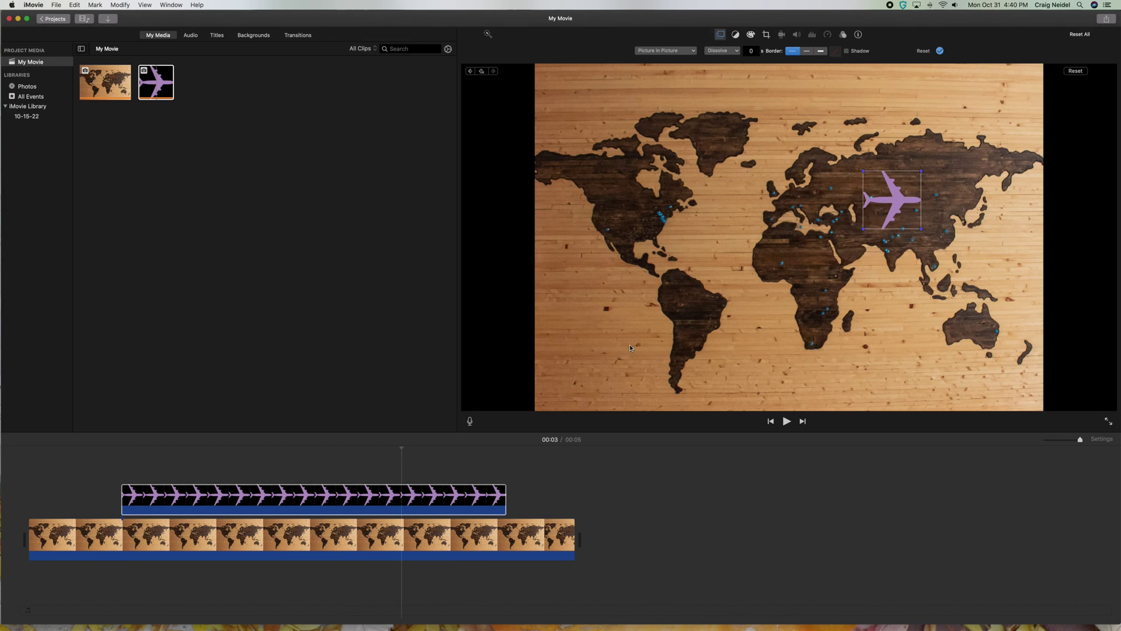
Step: Play back the flight to Asia, then reopen the plane's picture-in-picture controls at 00:04
left_click(129, 471)
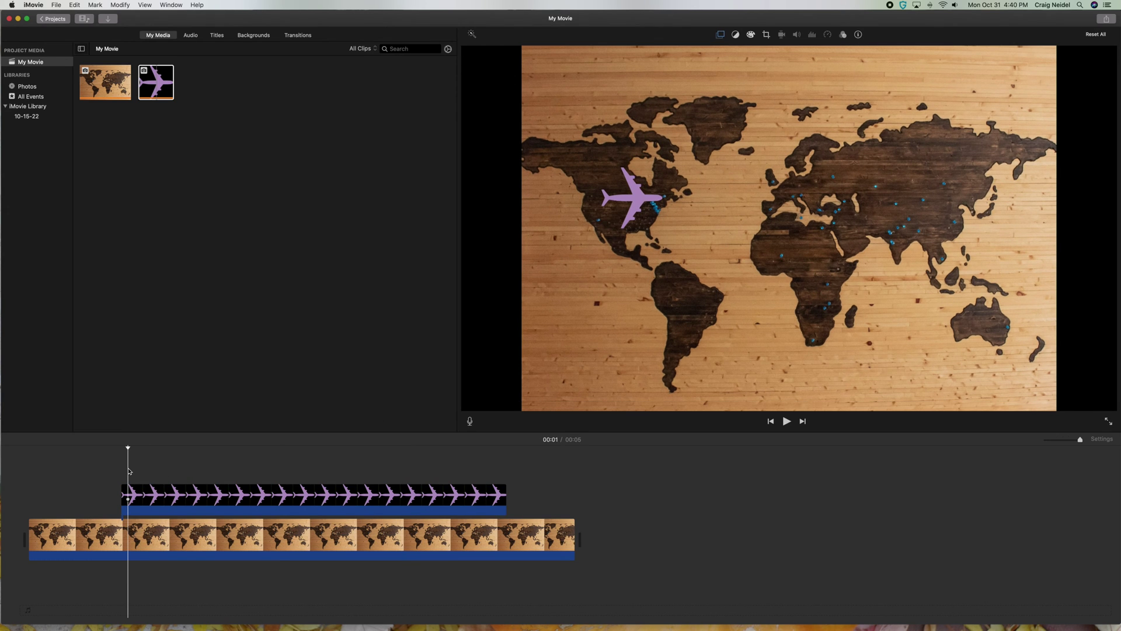
key("space")
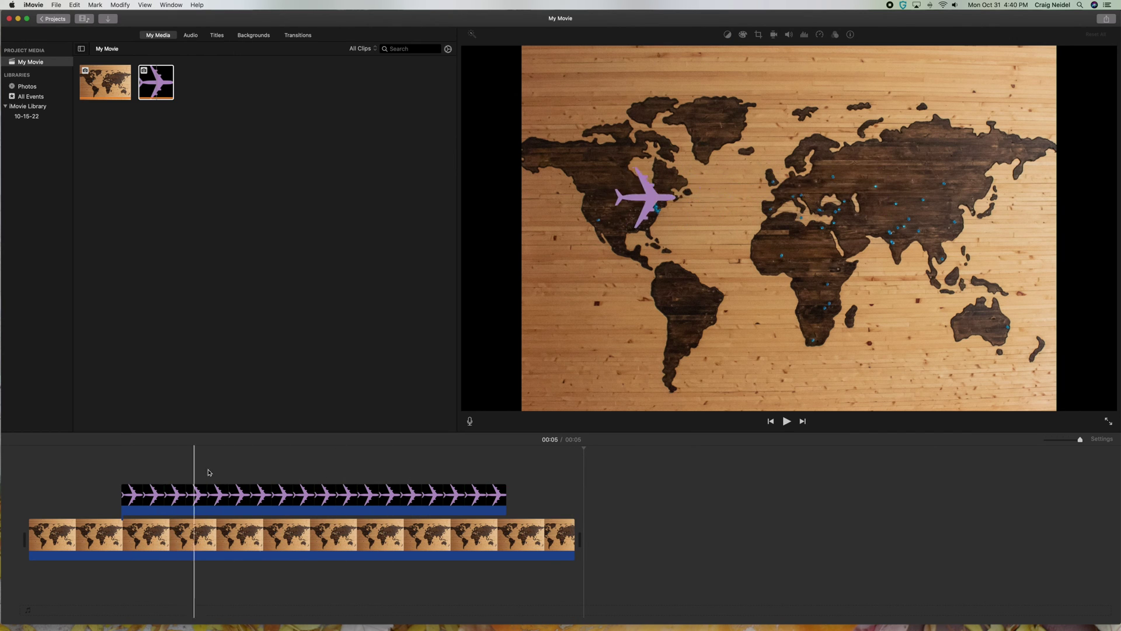
left_click(139, 488)
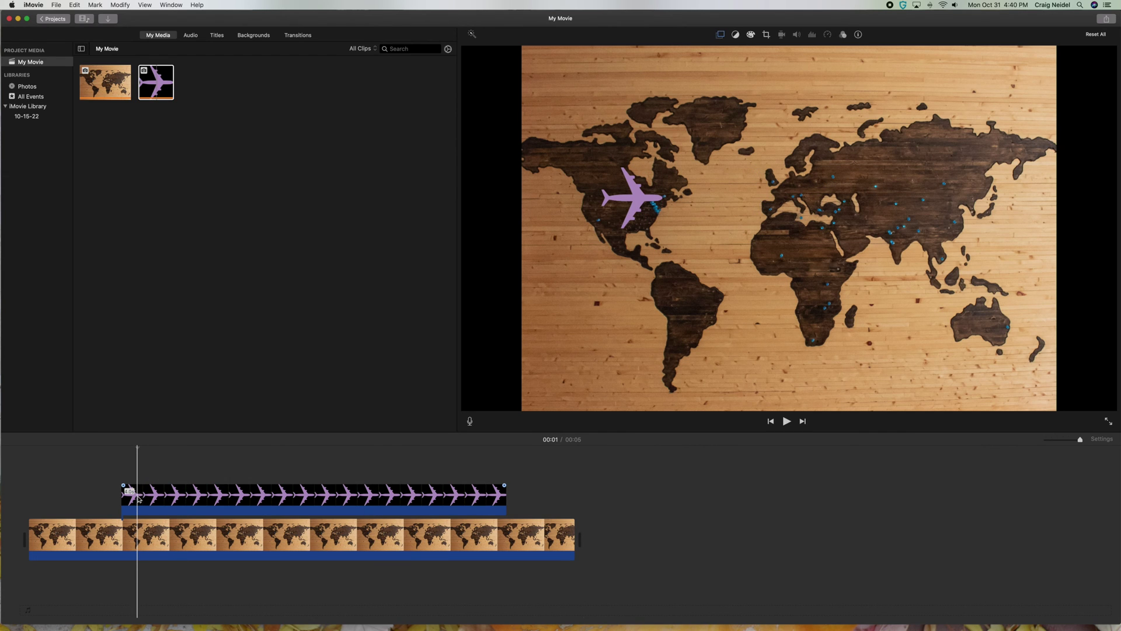
left_click(138, 499)
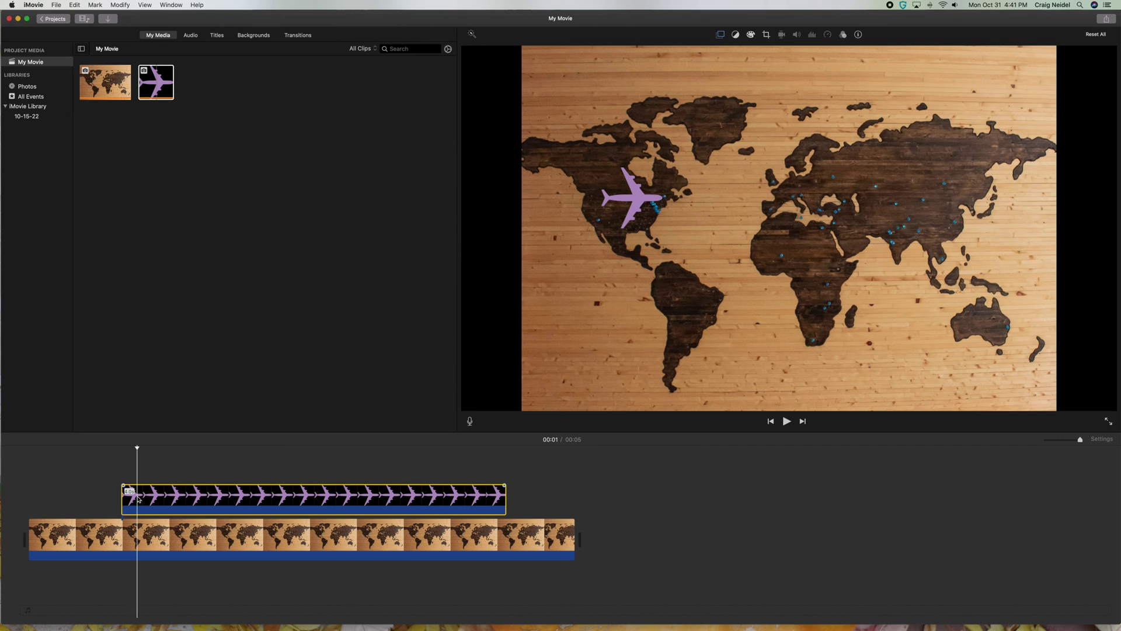
left_click(139, 501)
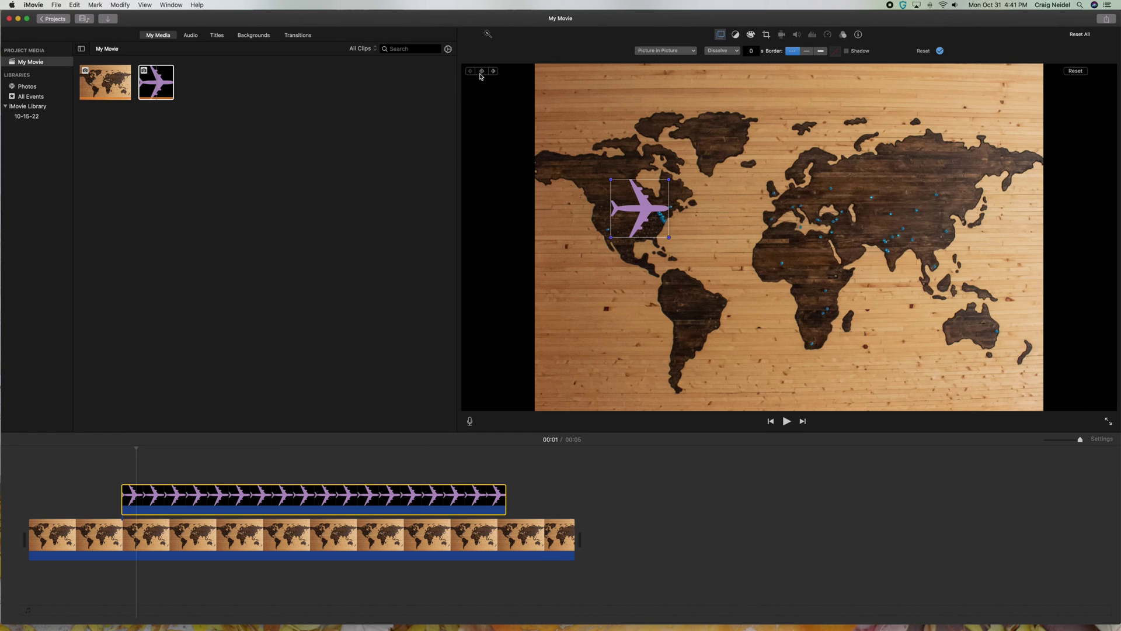
left_click(453, 488)
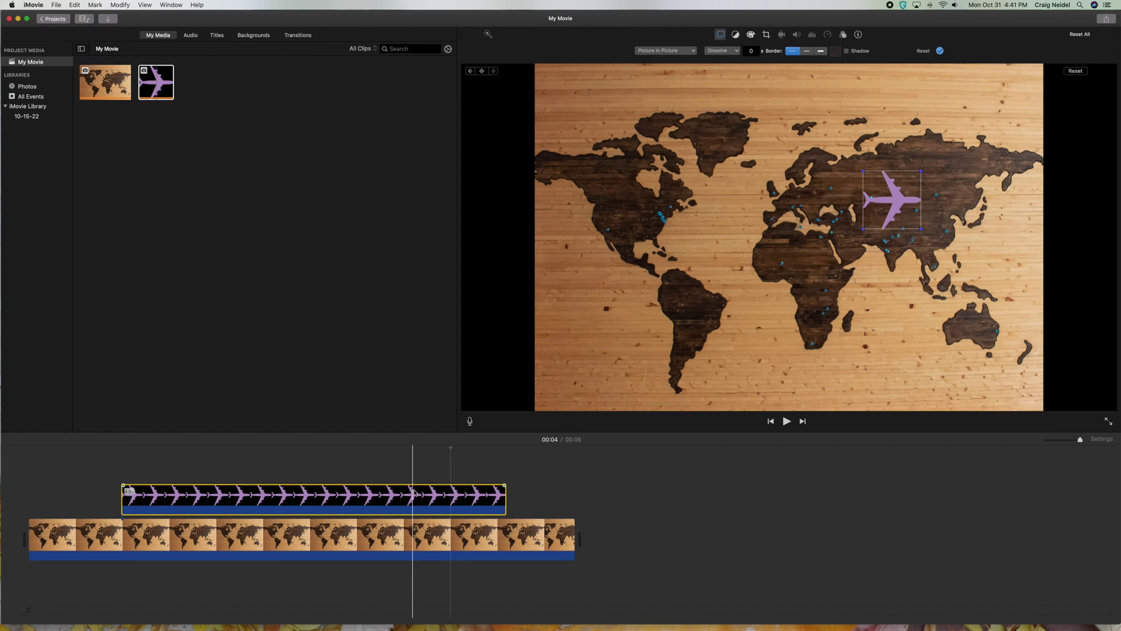
Step: Preview the animation, then select the plane clip to show its picture-in-picture controls
key("space")
key("space")
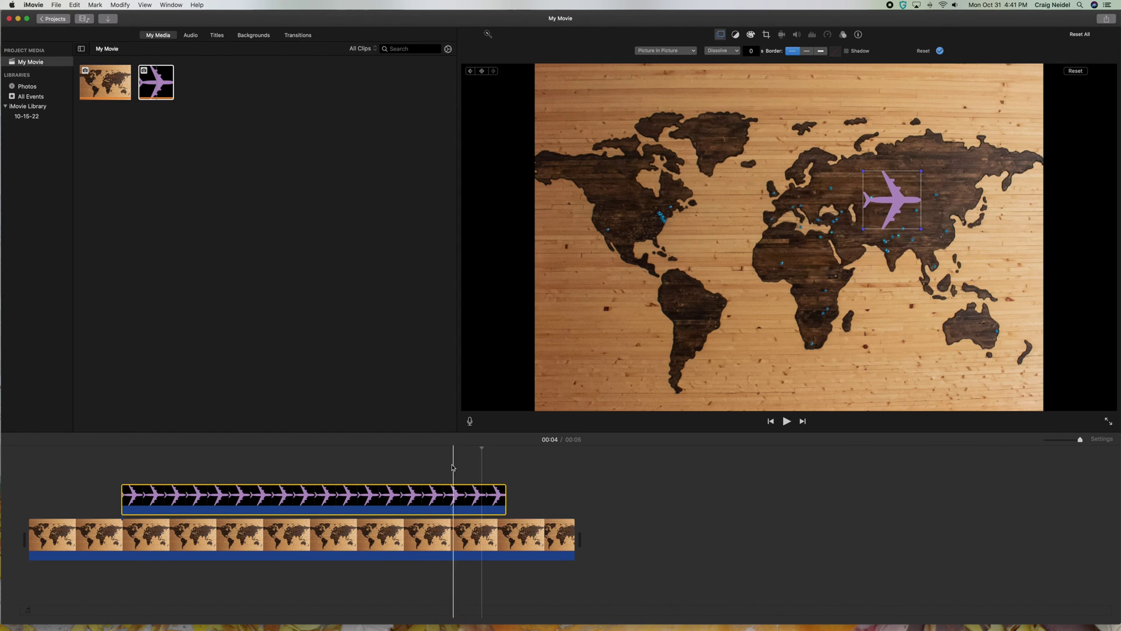
key("space")
key("space")
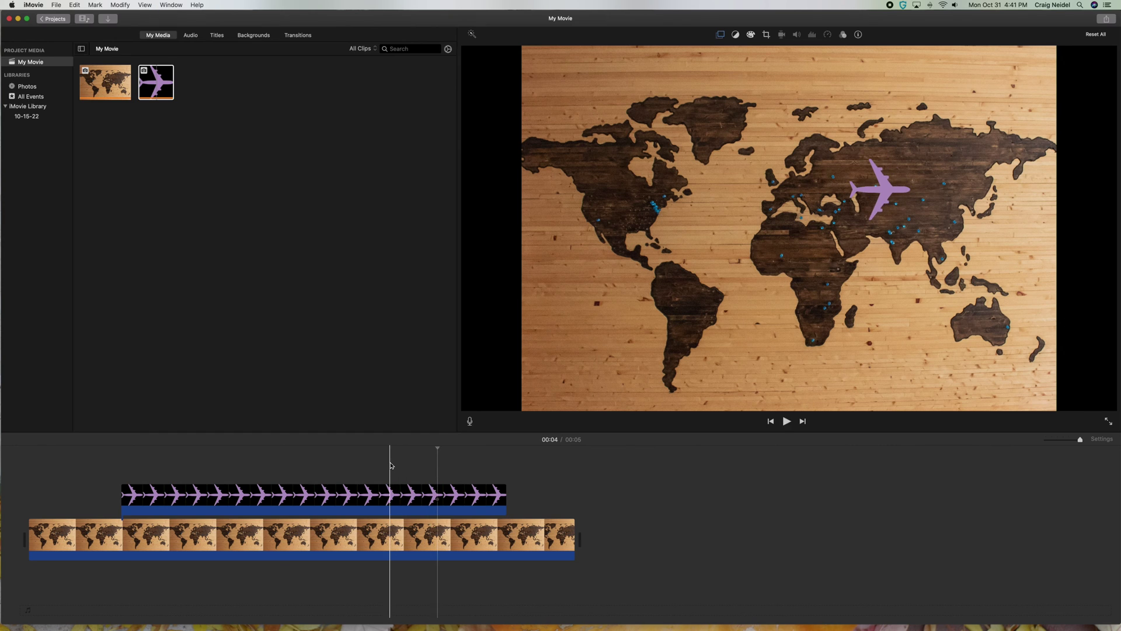
key("space")
left_click(435, 506)
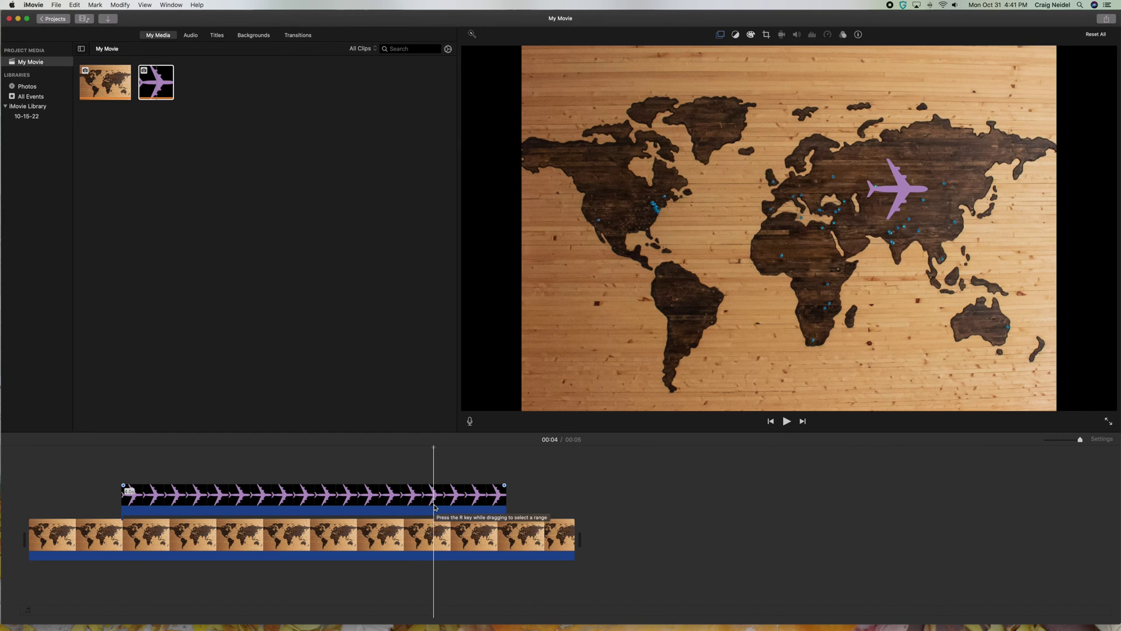
left_click(435, 507)
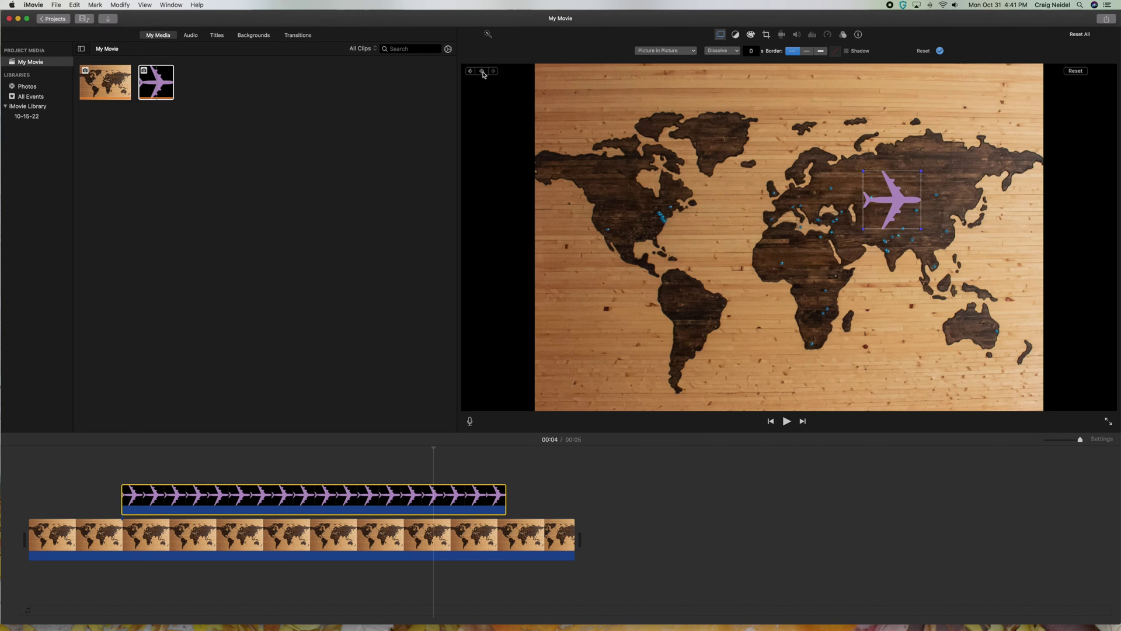
Step: At the end of the plane clip, move the plane inset down onto South America
key("Left")
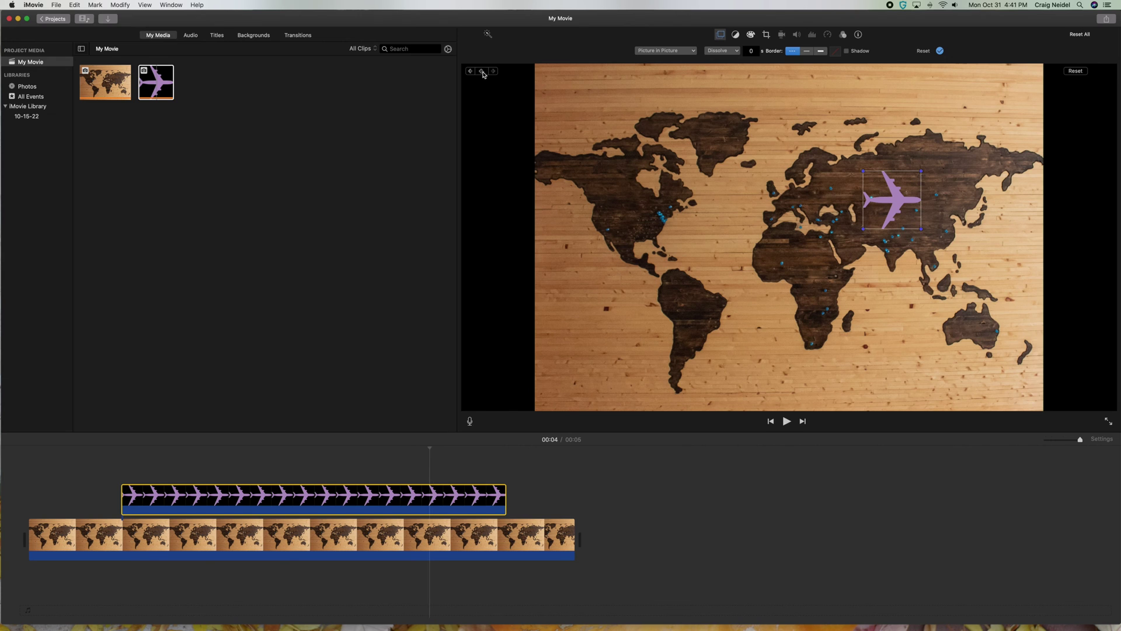
left_click(501, 500)
left_click_drag(885, 203, 695, 317)
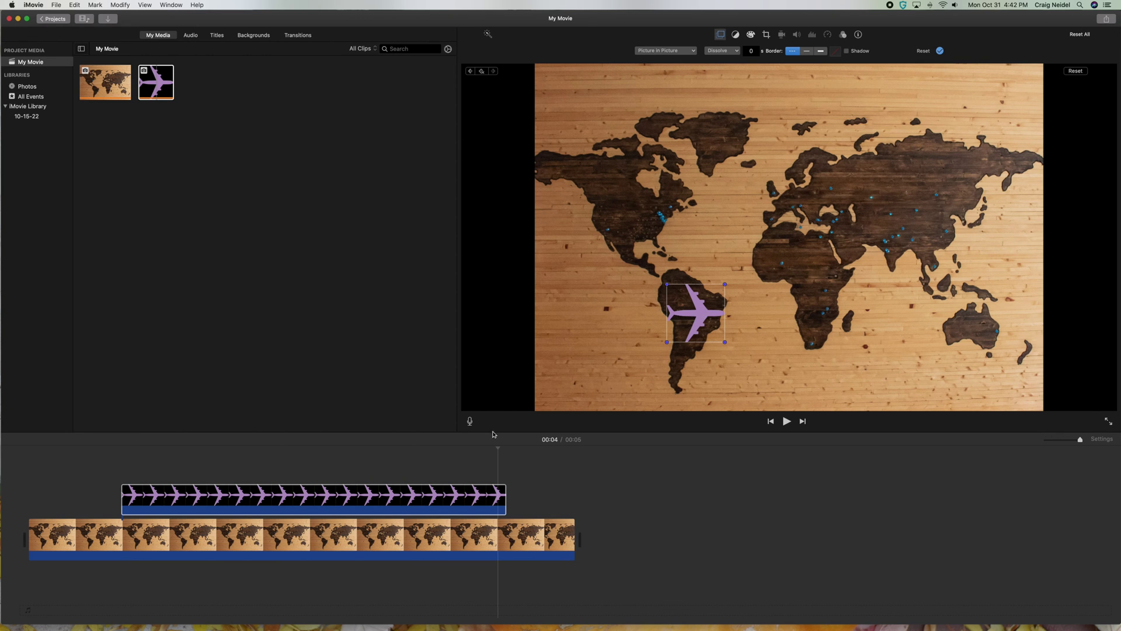
left_click(141, 474)
key("space")
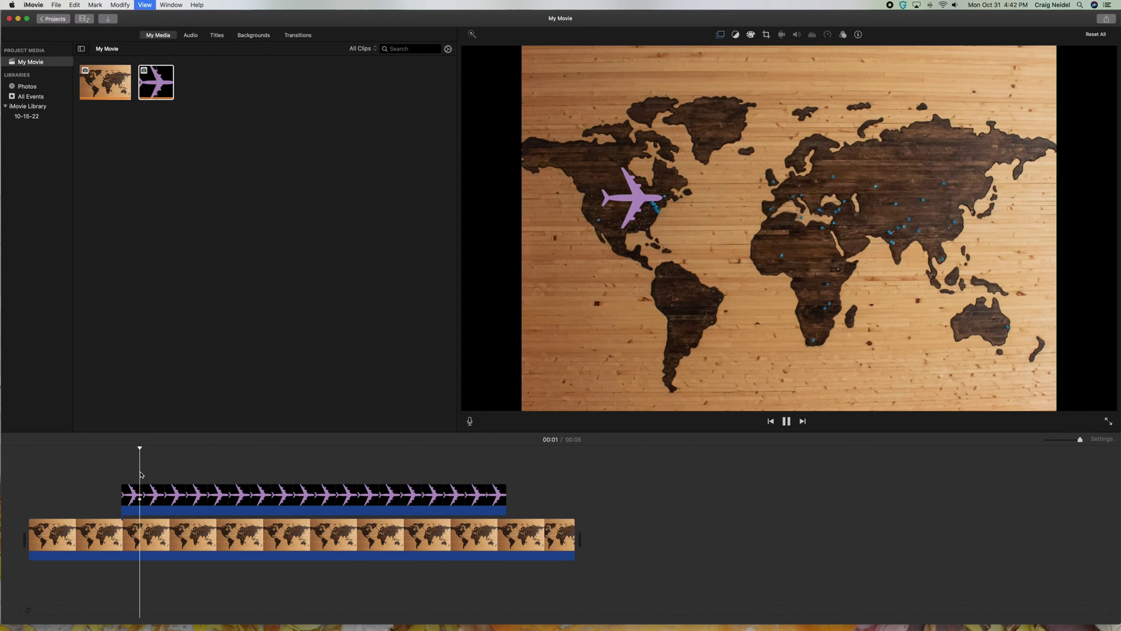